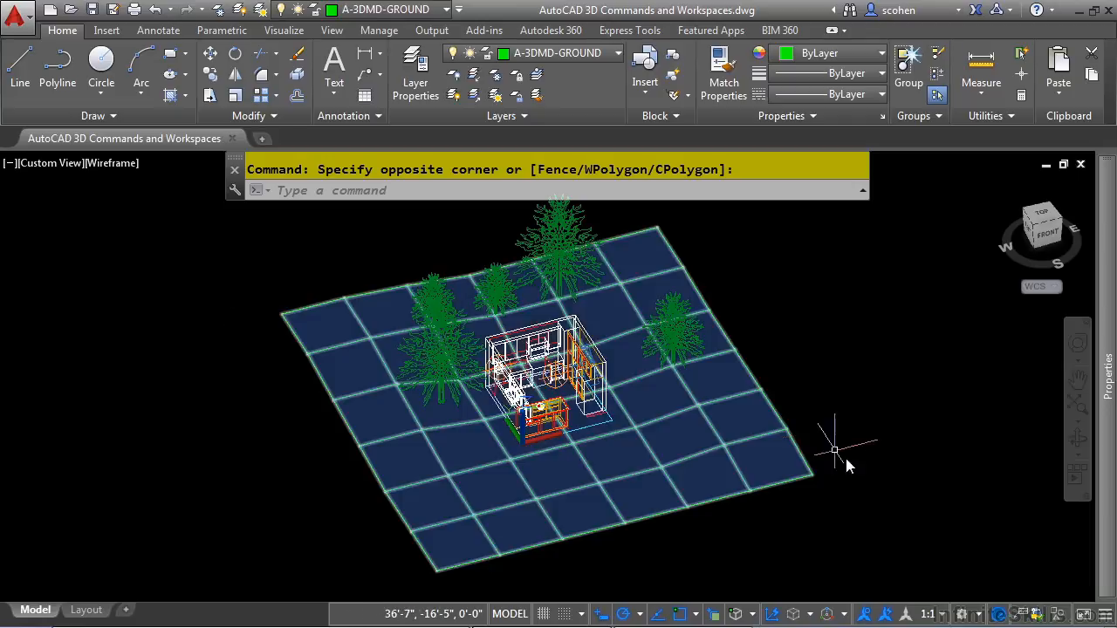
Step: Save the current workspace under the name "SMC-Drafting and Annotation"
click(964, 615)
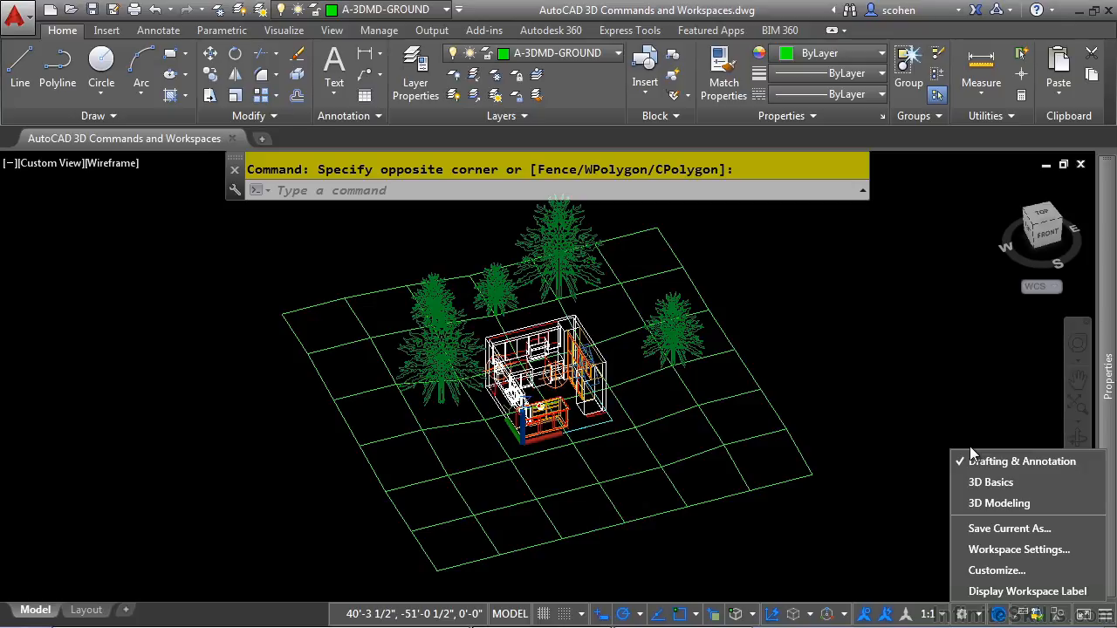
click(987, 529)
text(SM)
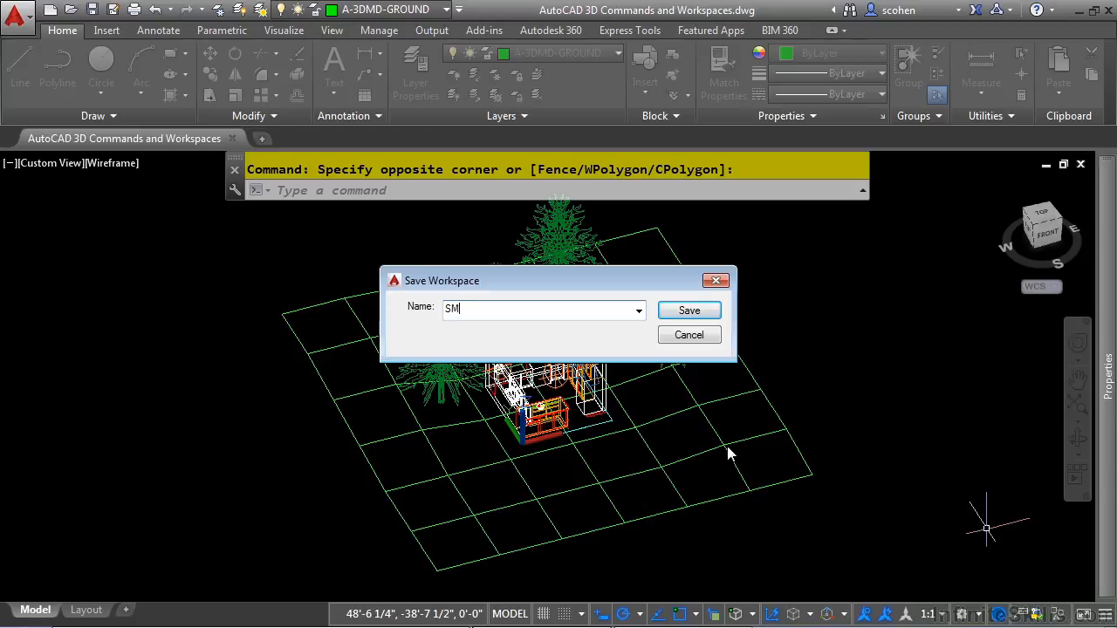
text(C-Drafting and Annotation)
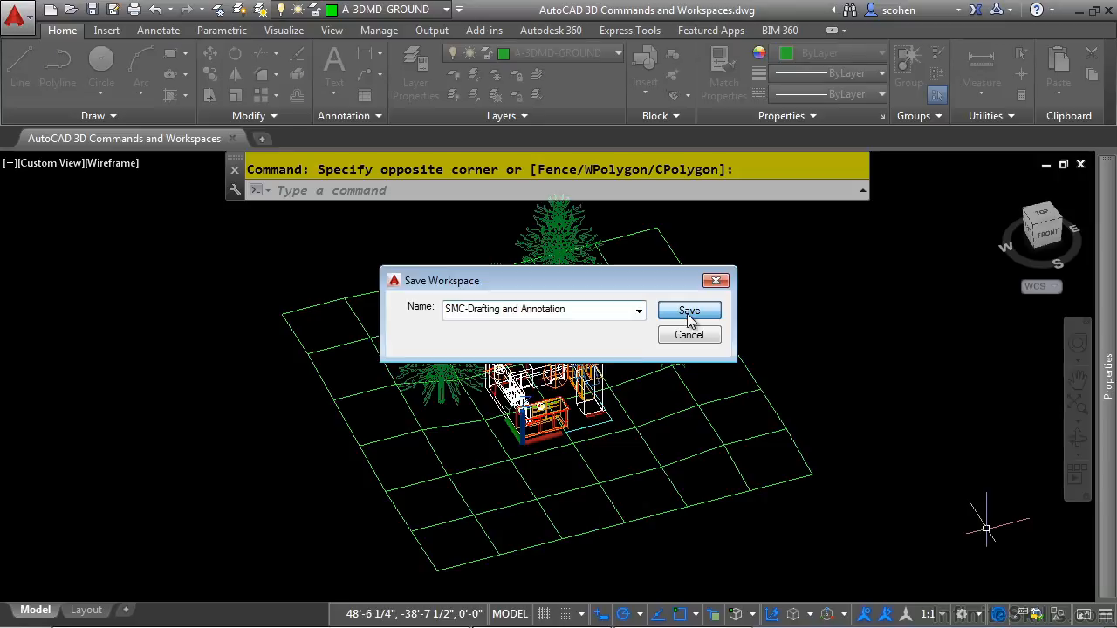
click(690, 310)
click(962, 613)
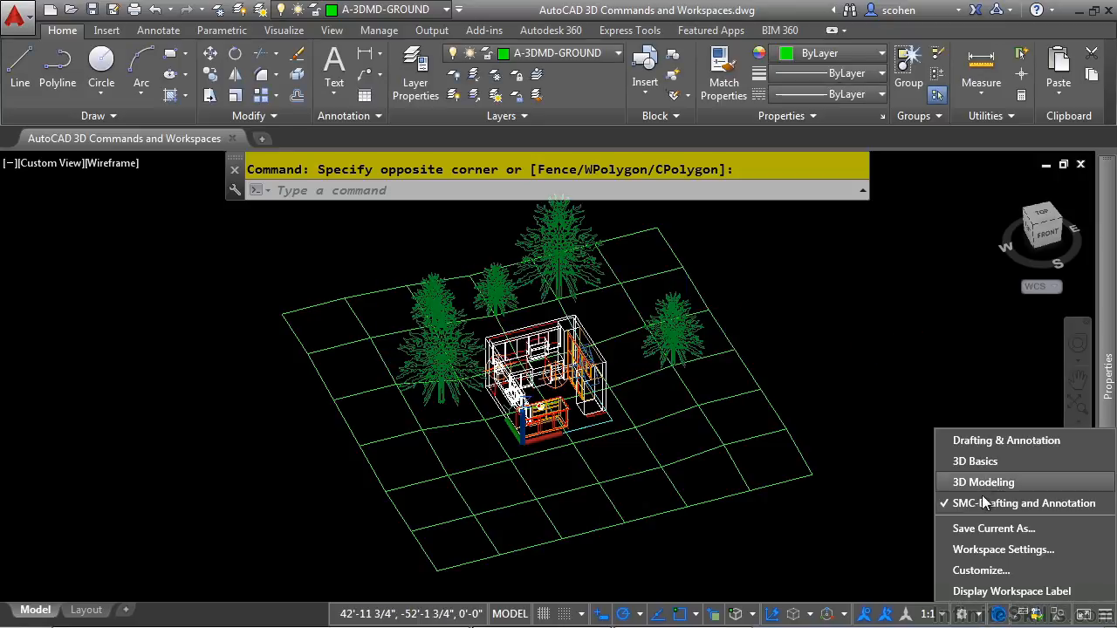
click(860, 373)
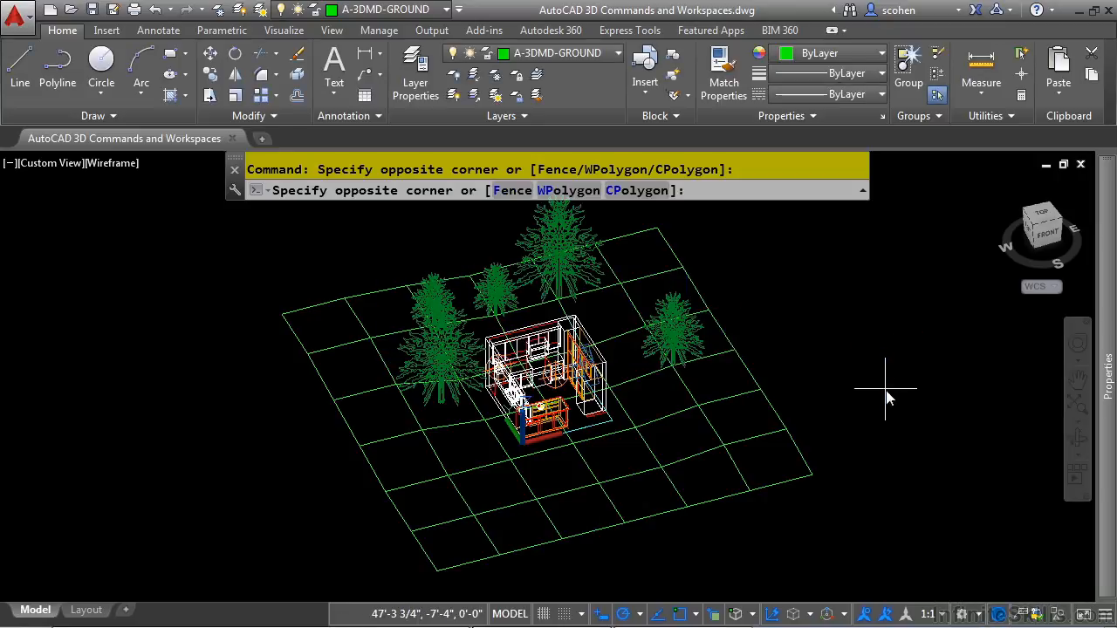
Step: Add the 3D Tools tab to the ribbon and compare its commands with the Visualize commands
right_click(304, 70)
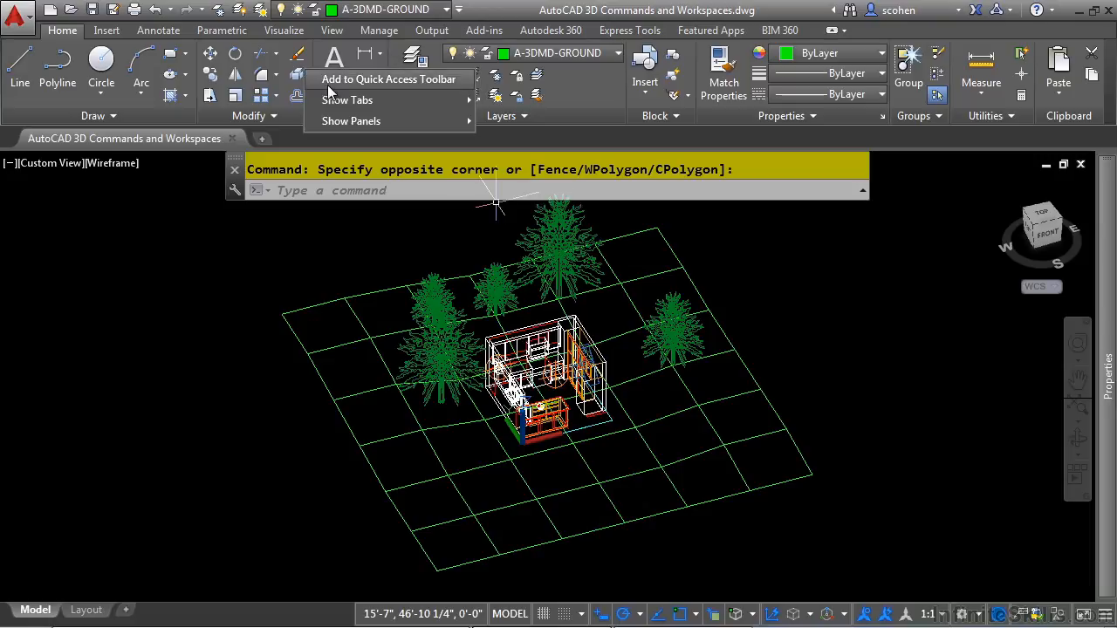
mouse_move(337, 106)
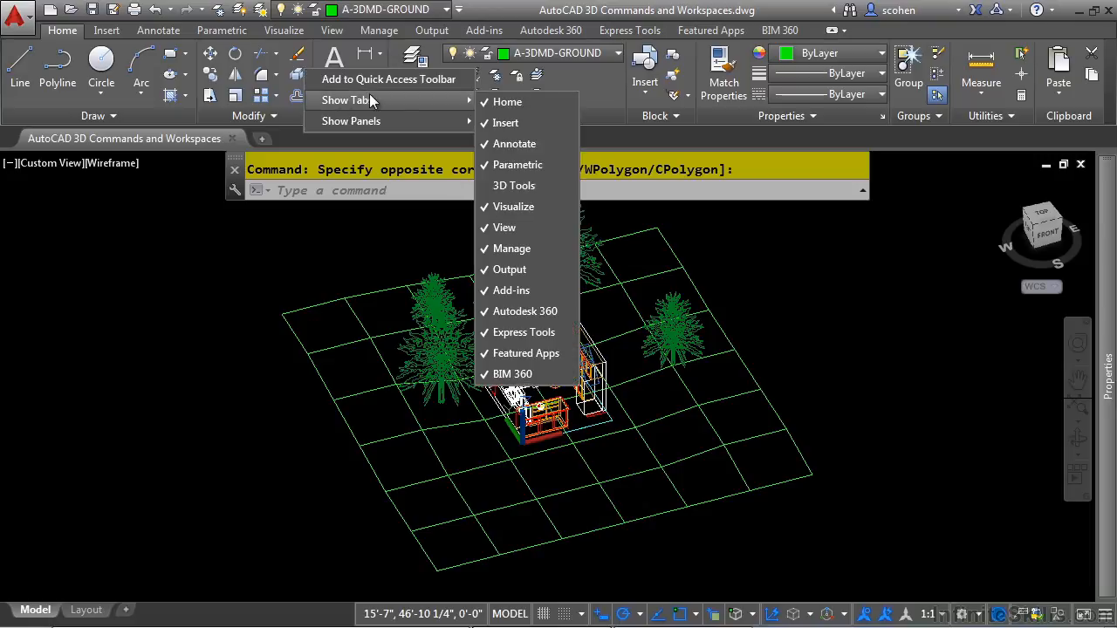
click(505, 194)
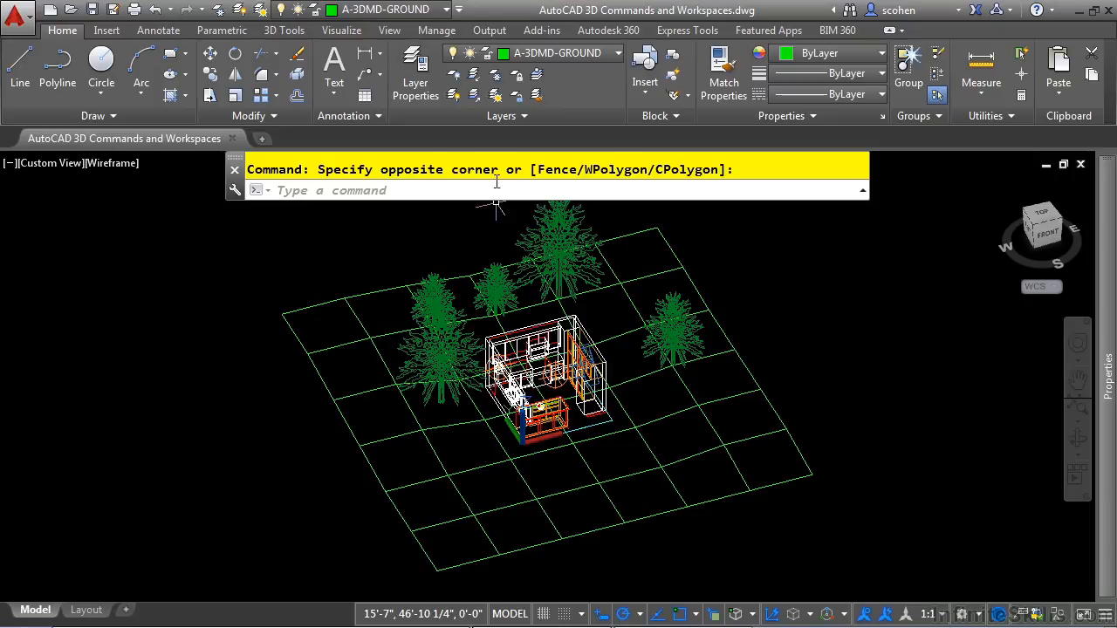
click(284, 31)
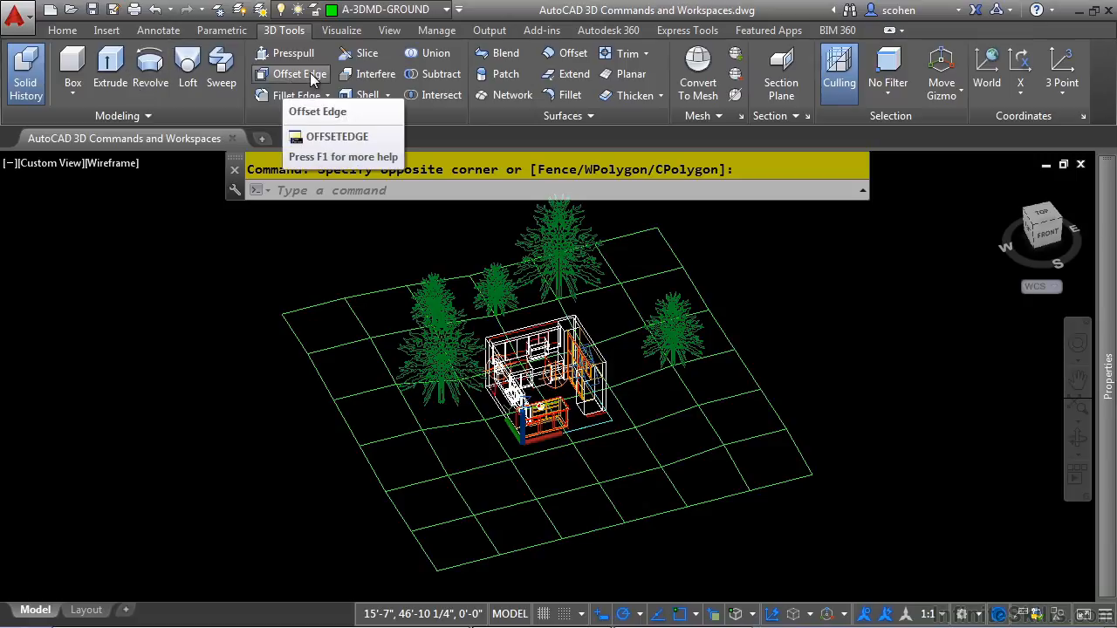
click(339, 33)
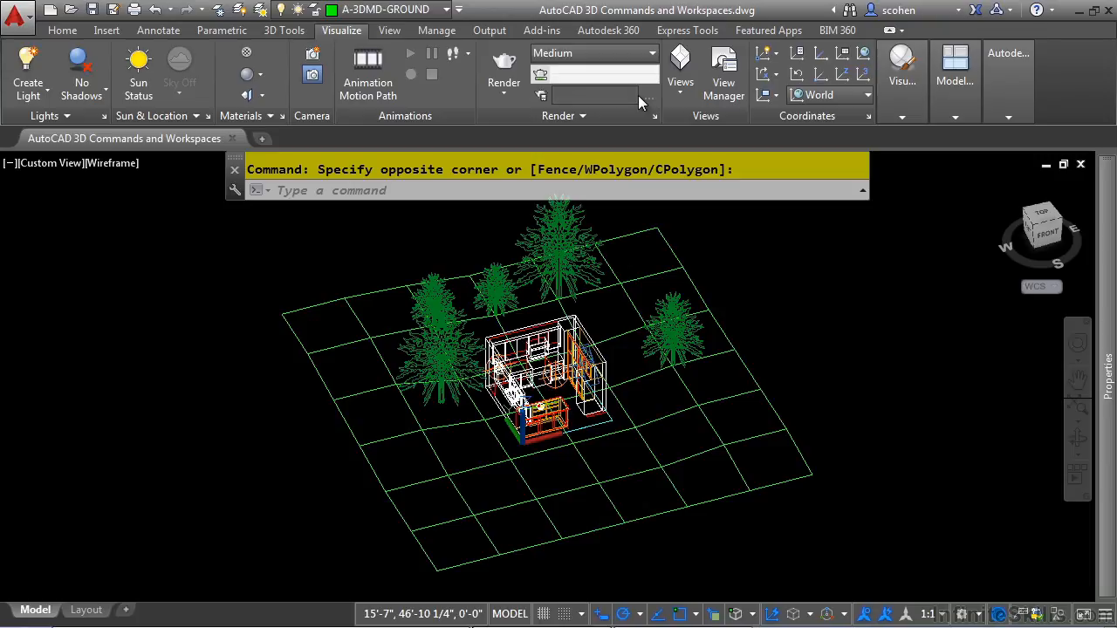
click(284, 31)
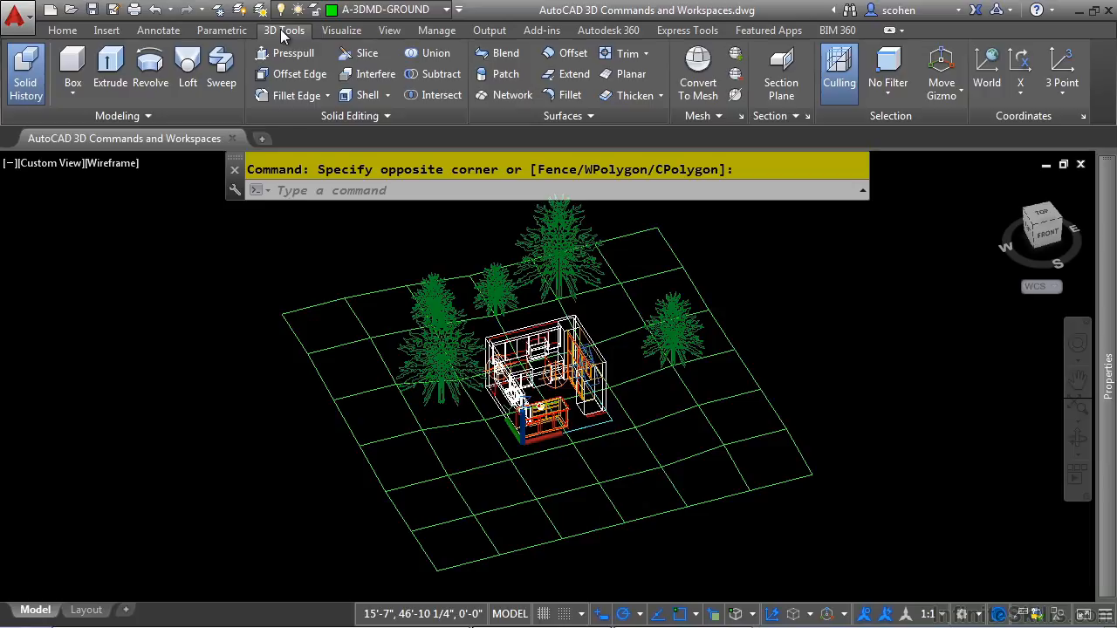
Step: Switch to the 3D Modeling workspace and reveal the collapsed Properties palette
click(965, 614)
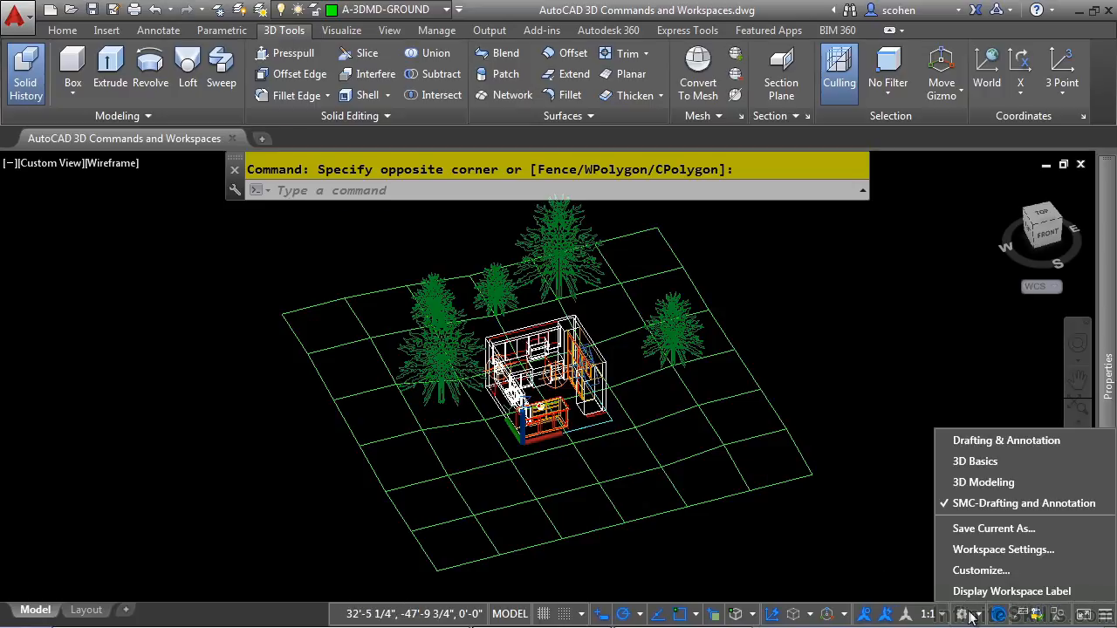
click(983, 482)
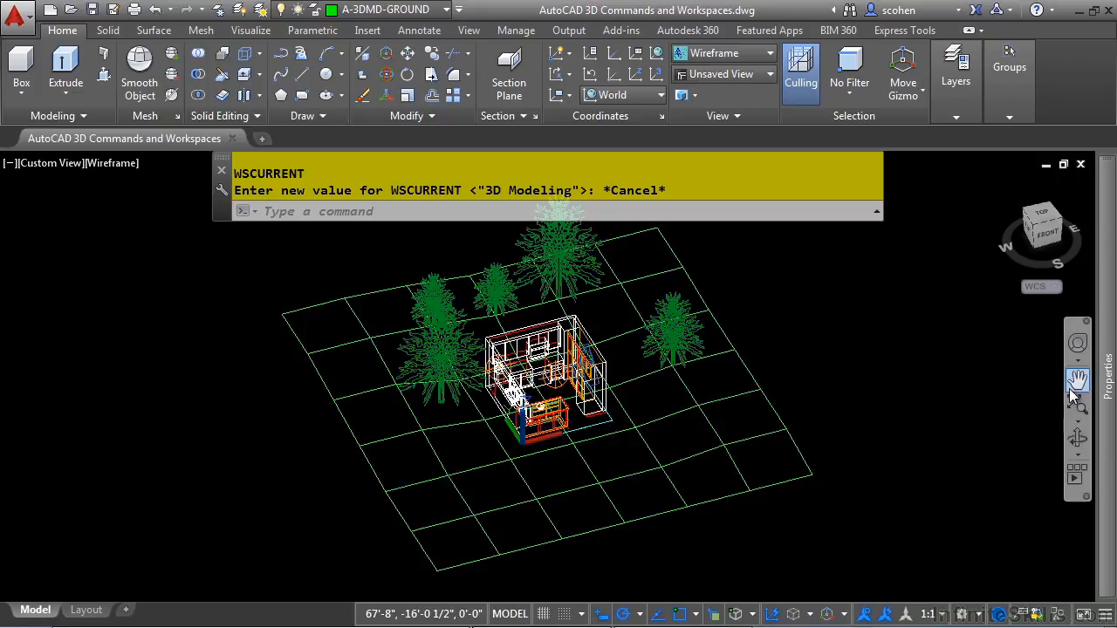
mouse_move(1104, 392)
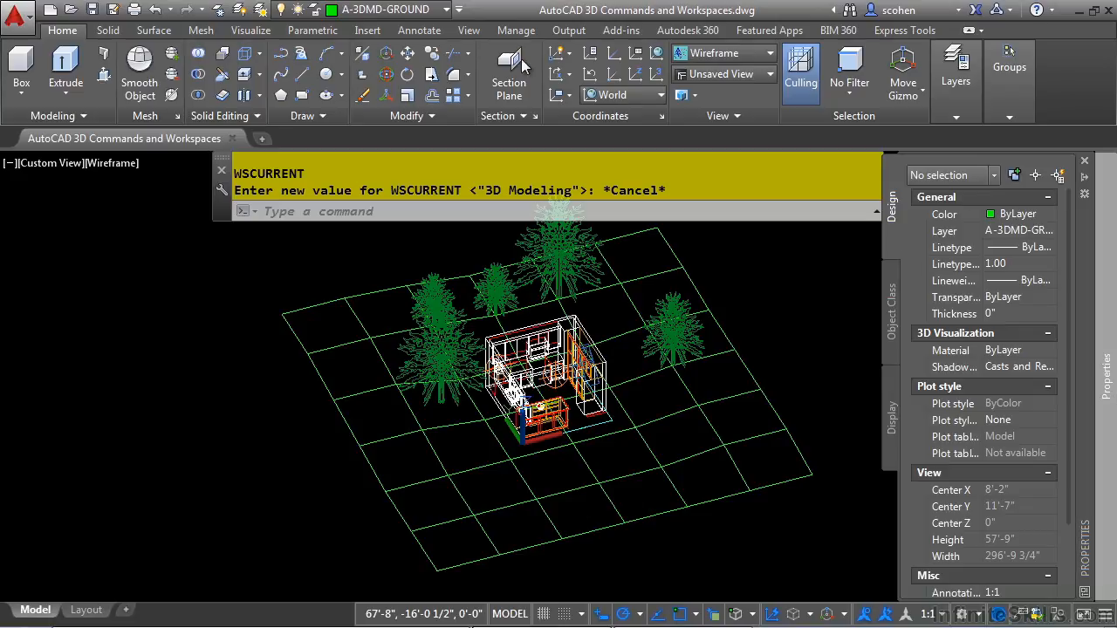
Step: Display the Tool Palettes with the Anchor Left option and turn off the drawing file tabs
click(470, 31)
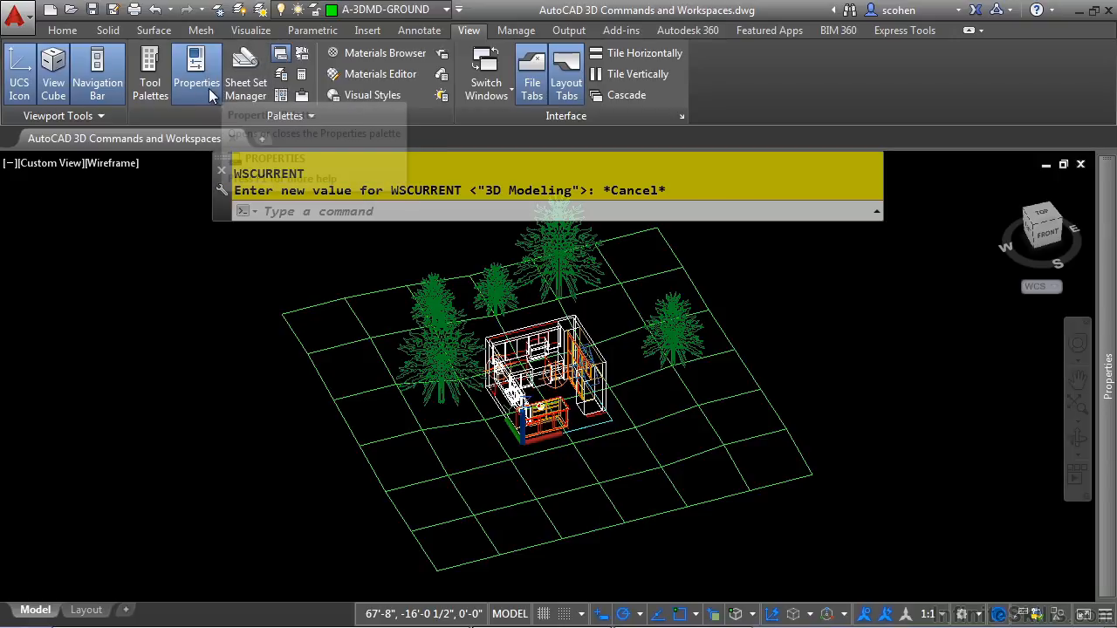
click(147, 88)
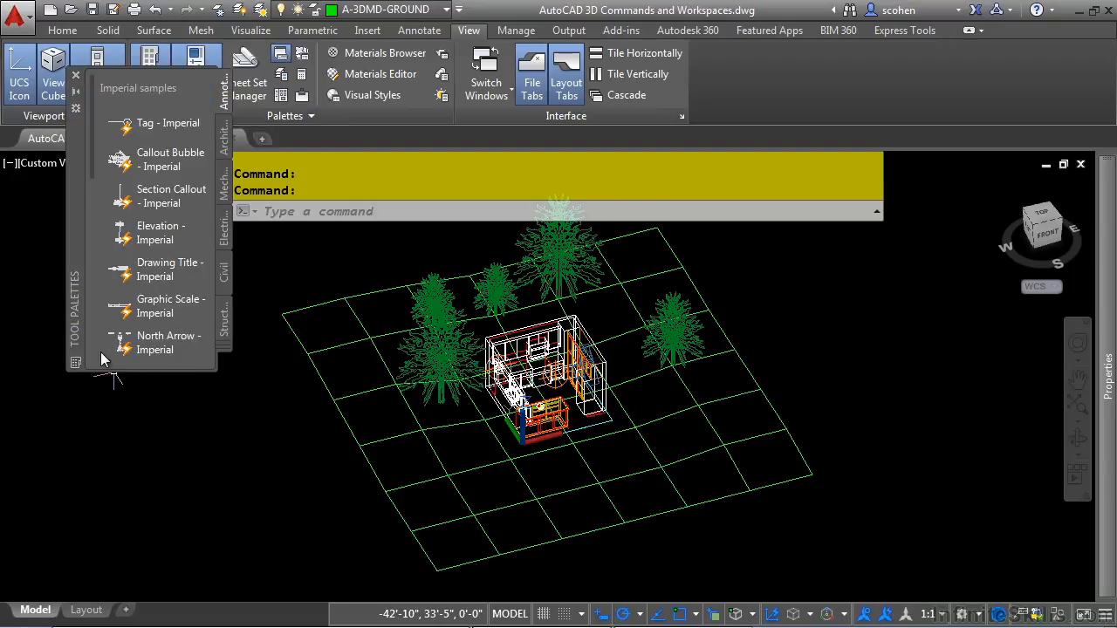
right_click(71, 271)
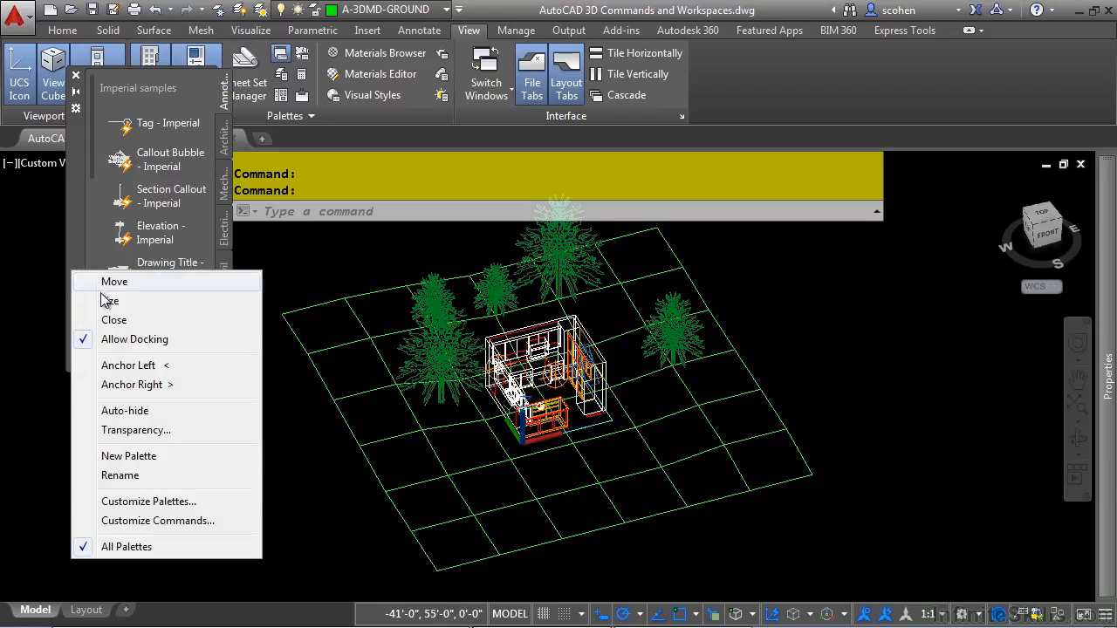
click(166, 366)
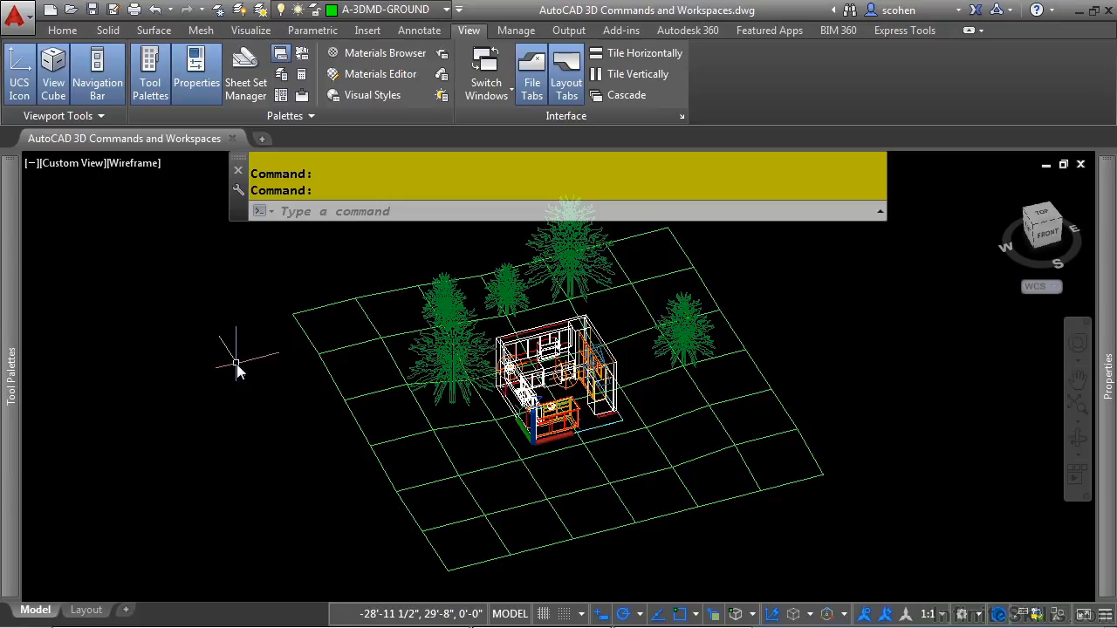
mouse_move(182, 149)
click(531, 83)
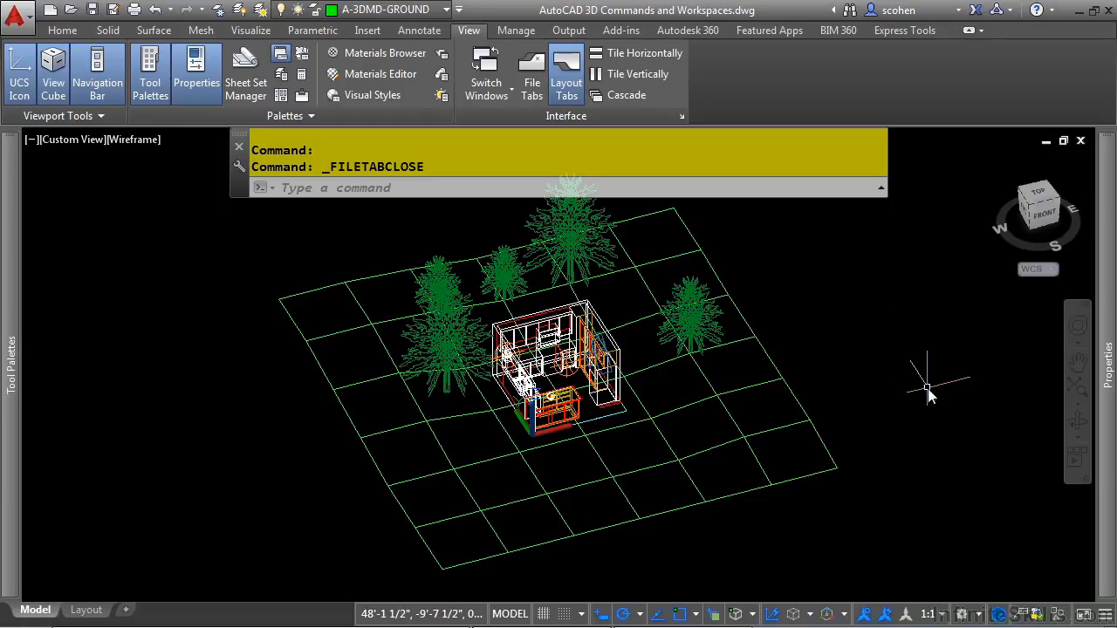
Step: Save the customized 3D layout as a new workspace named "SMC-3D Tools"
click(975, 614)
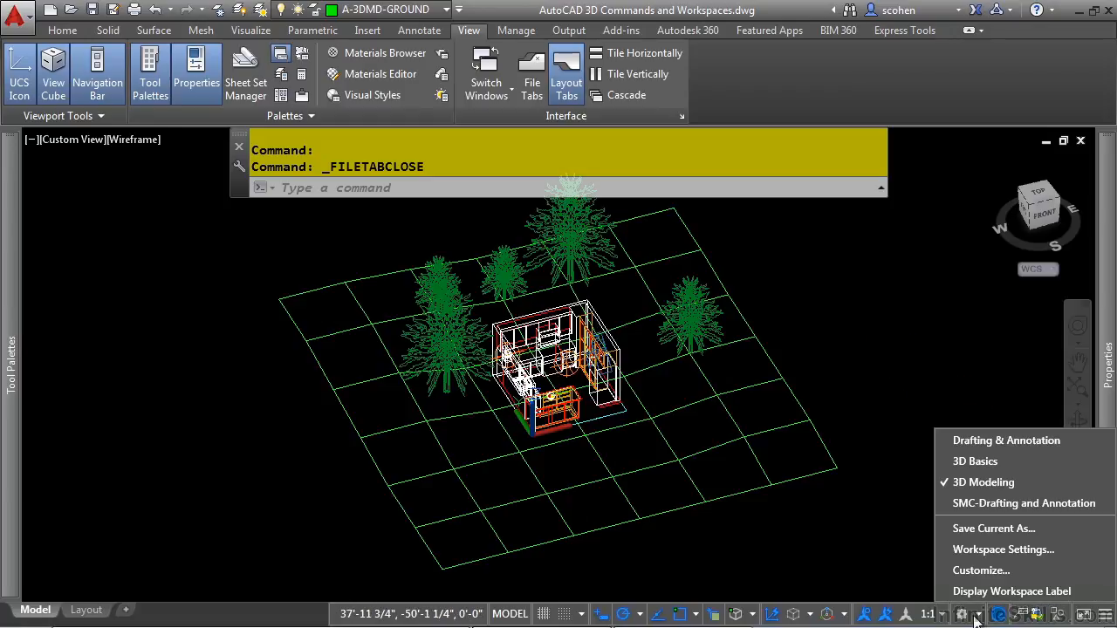
click(989, 529)
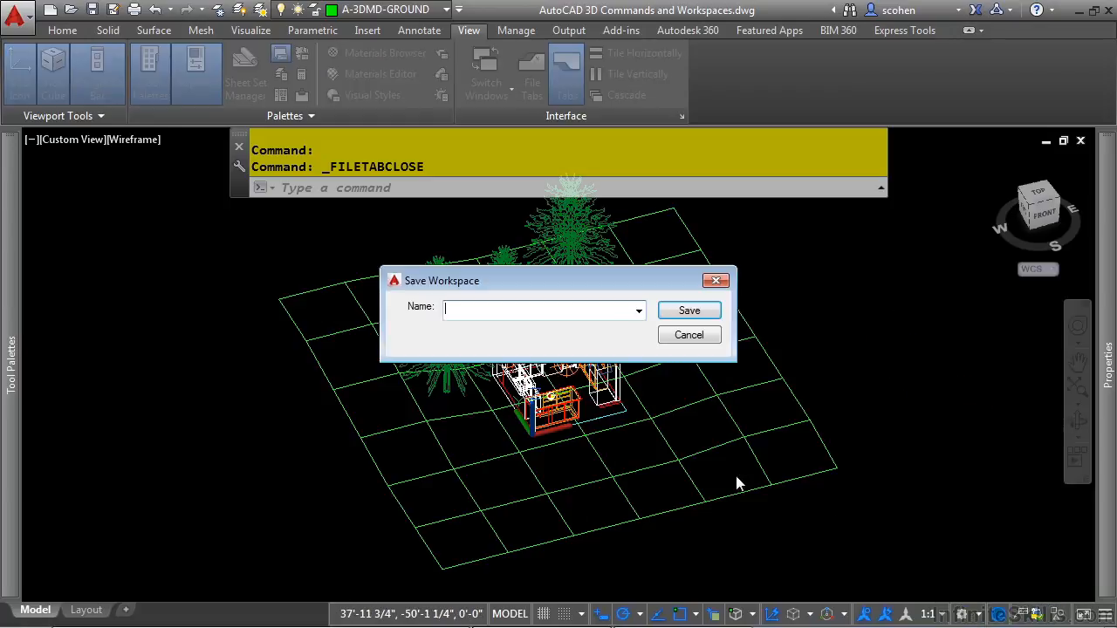
text(SMC-3D Tools)
click(673, 316)
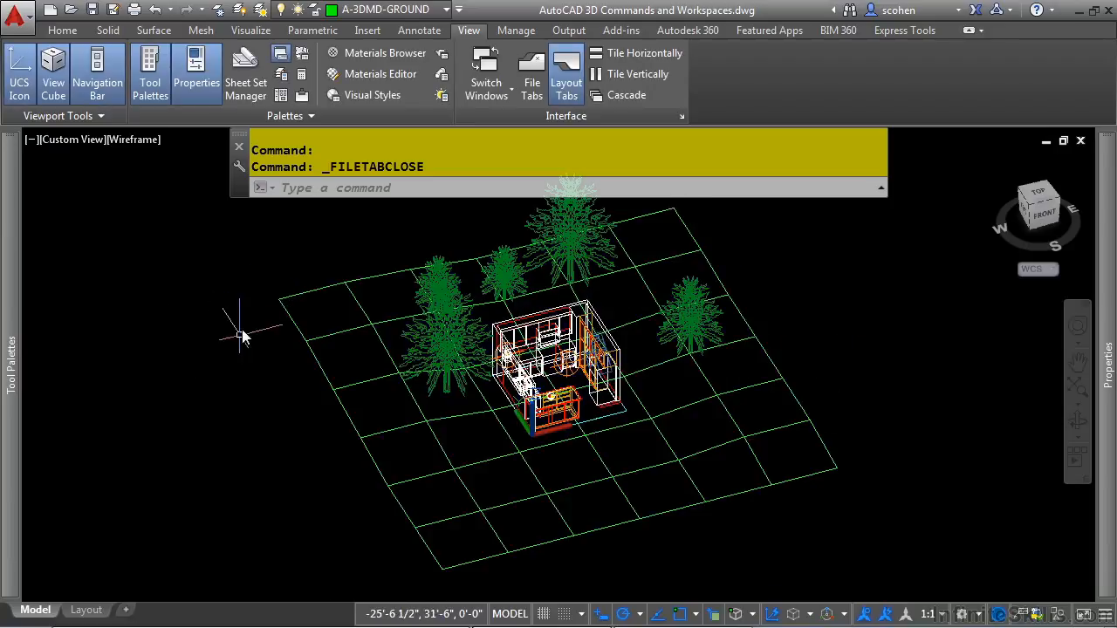
Step: Configure the workspace settings to "Do not save changes to workspace" when switching workspaces
click(995, 613)
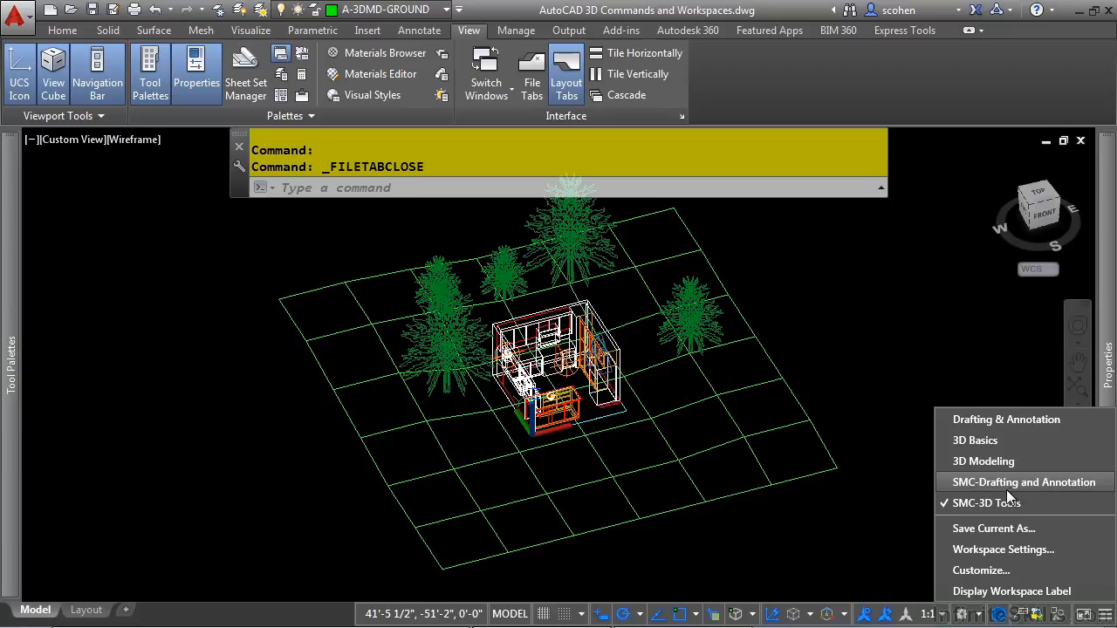
click(993, 549)
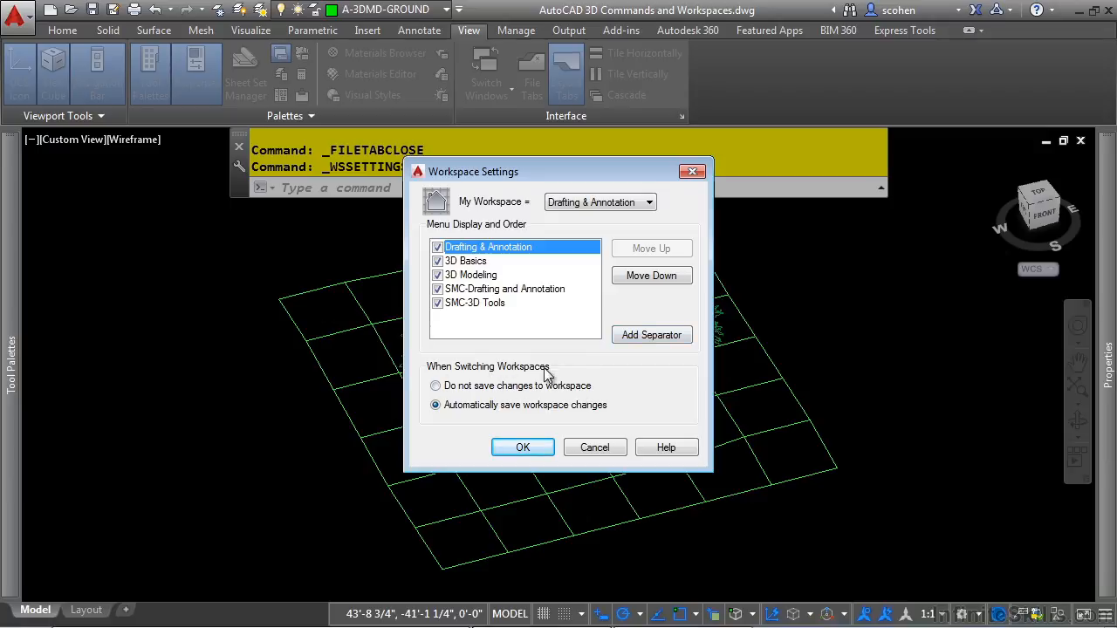
click(490, 388)
click(520, 448)
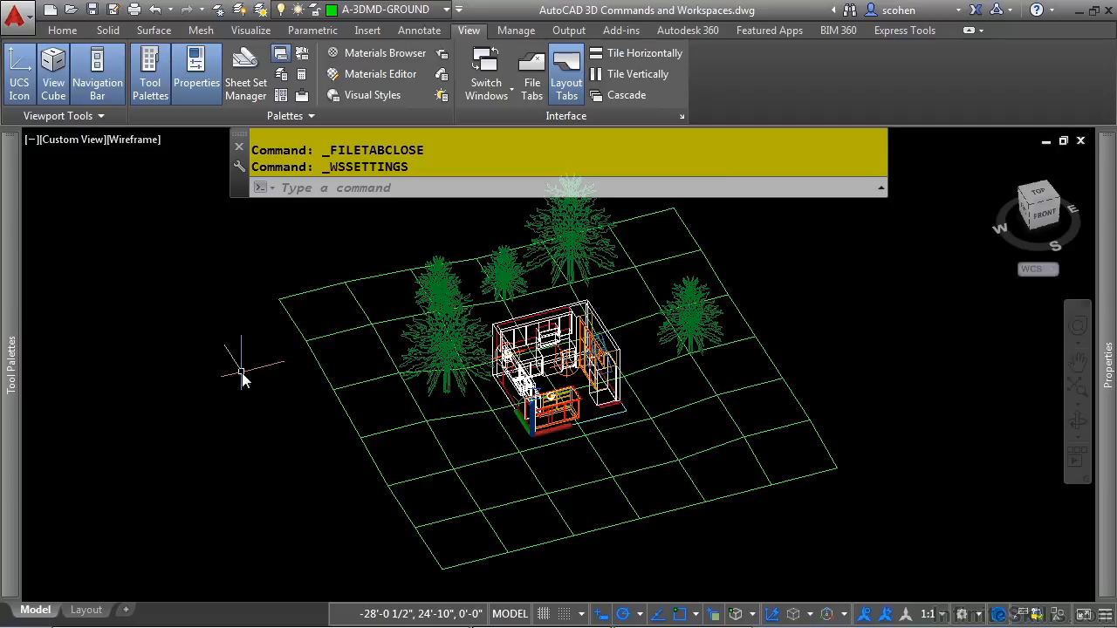
Step: Examine the 3D workspace's modeling, draw and view tools, plus the Solid, Surface, Mesh, Visualize, Parametric and Insert command sets
click(62, 32)
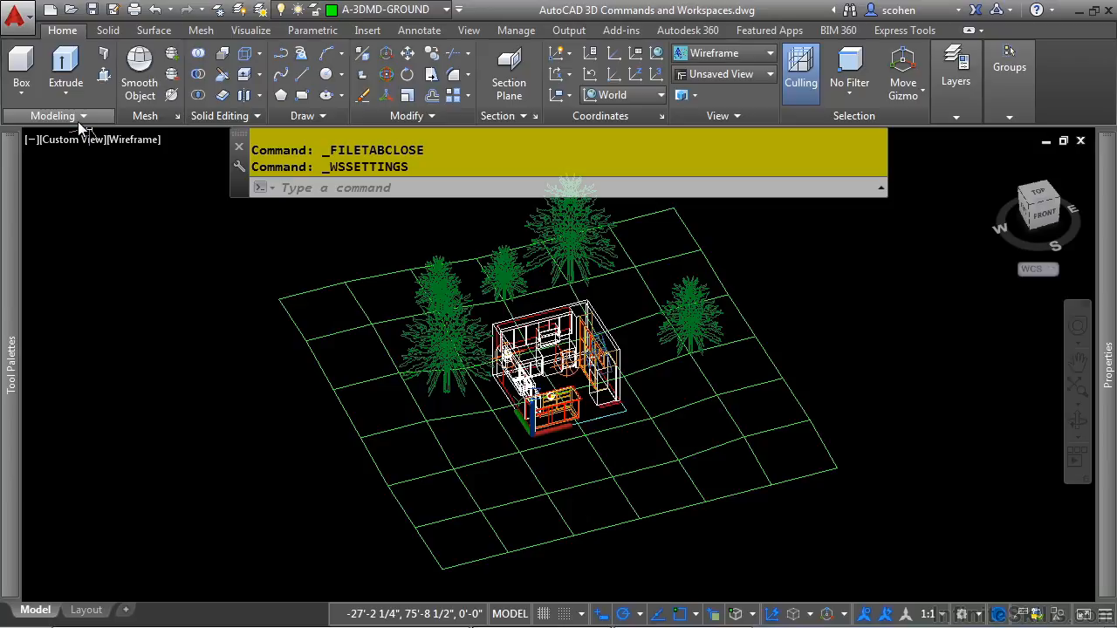
click(23, 94)
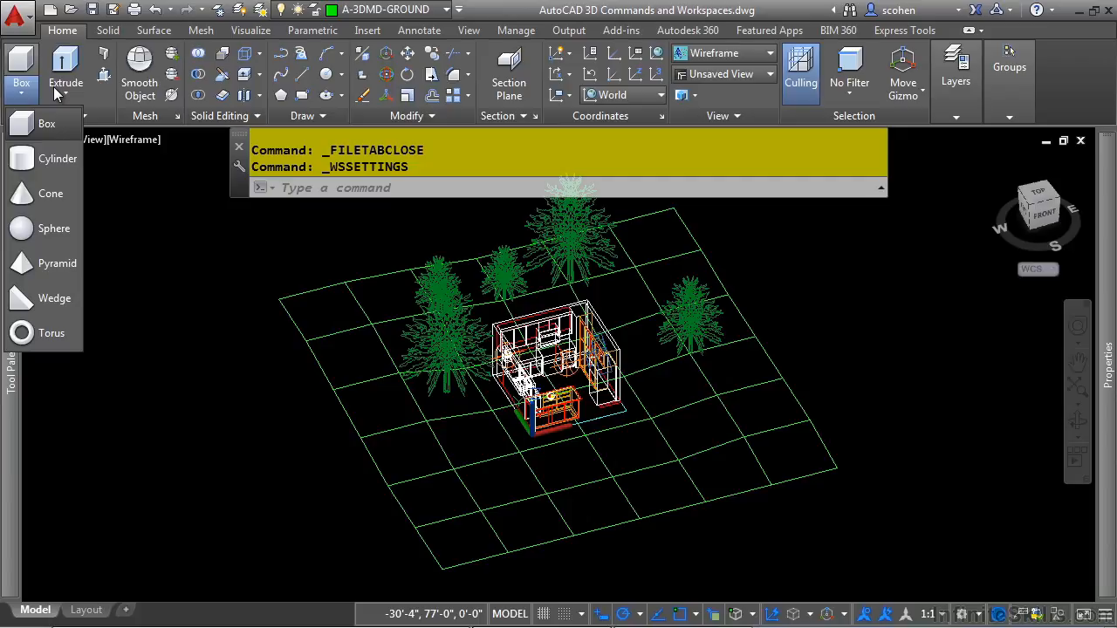
click(57, 95)
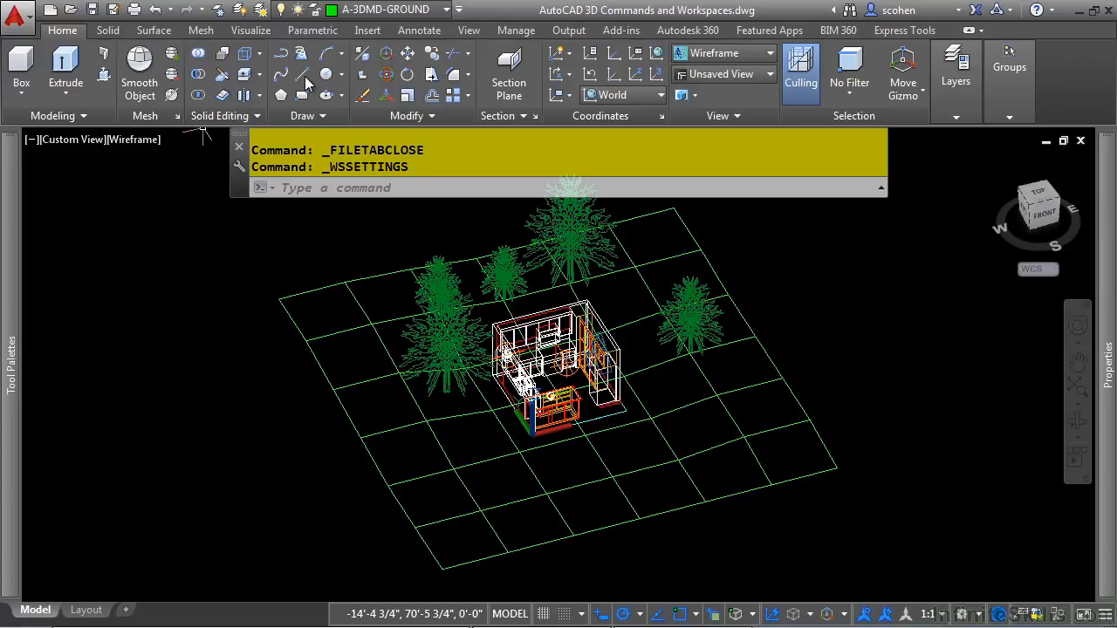
click(308, 114)
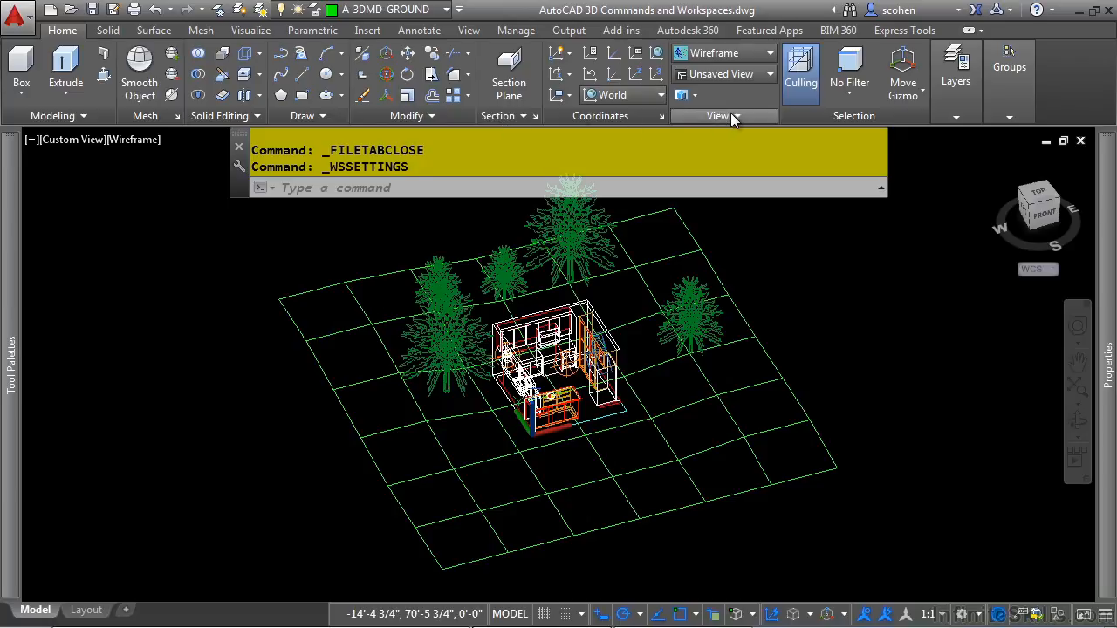
click(741, 57)
click(741, 57)
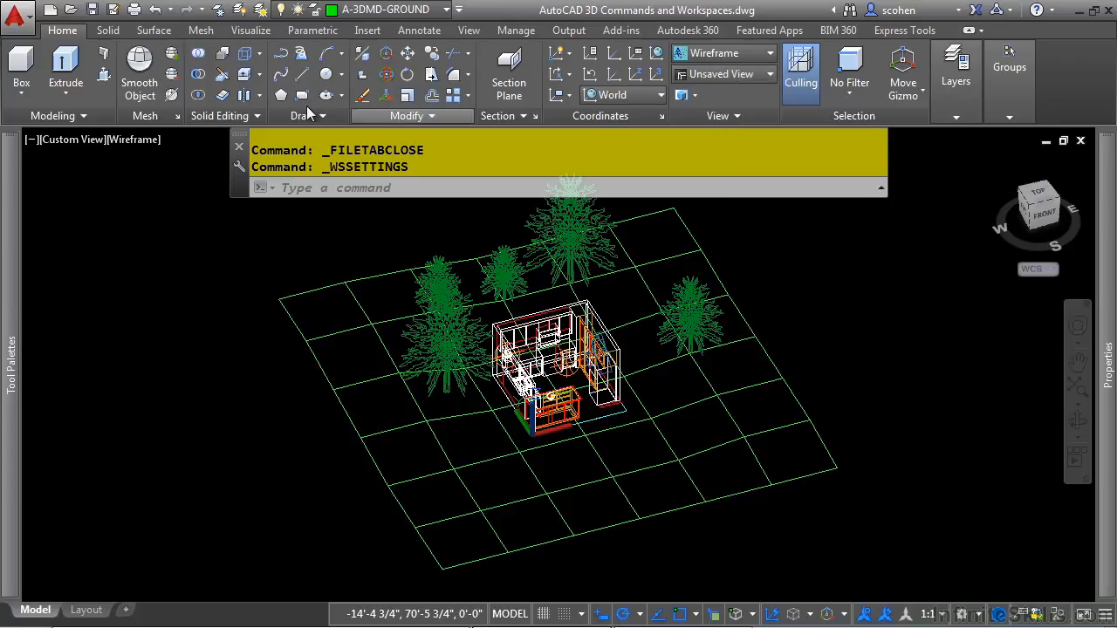
click(108, 29)
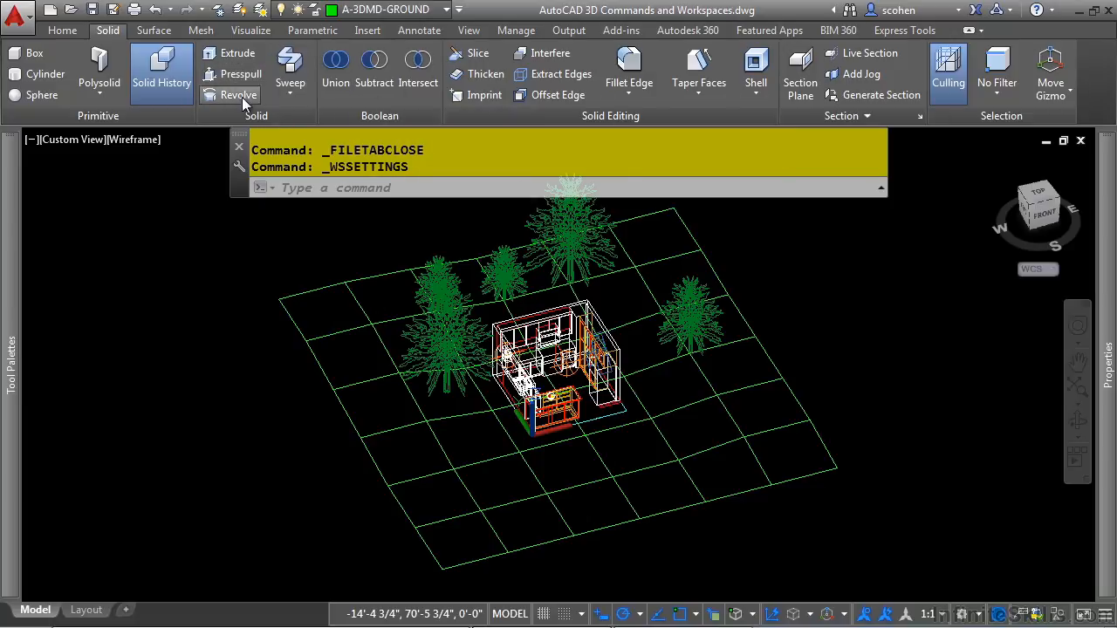
click(153, 31)
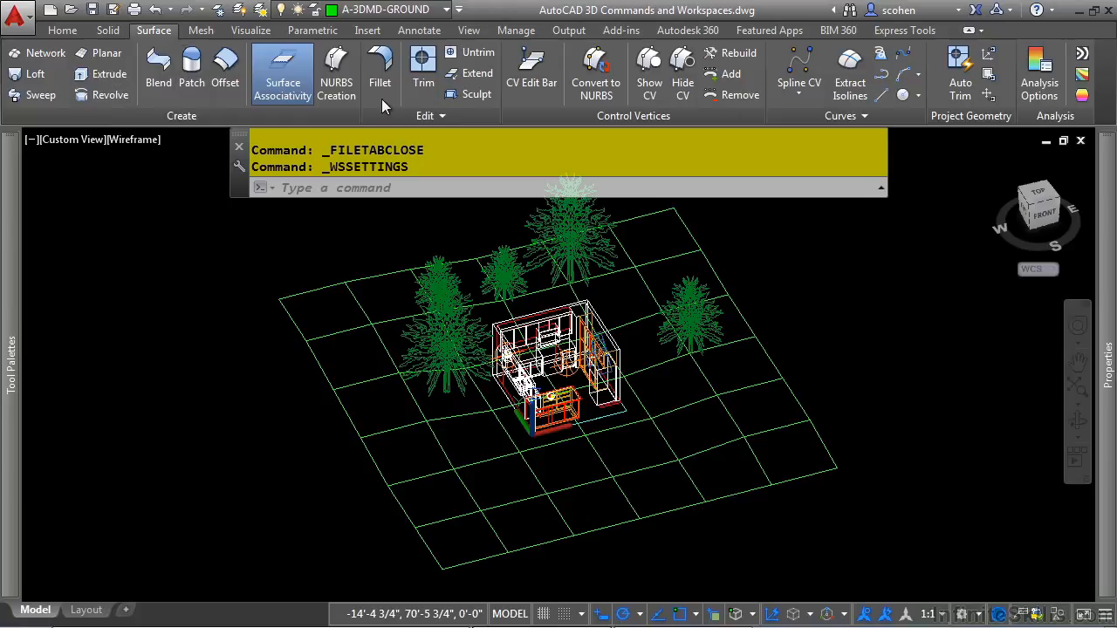
click(200, 31)
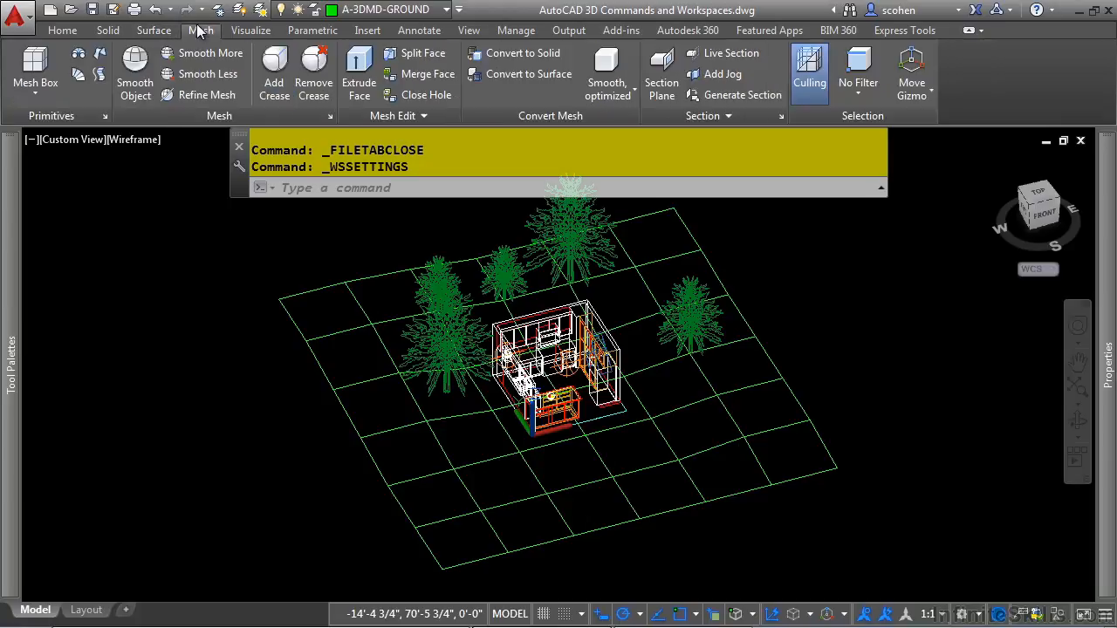
click(249, 31)
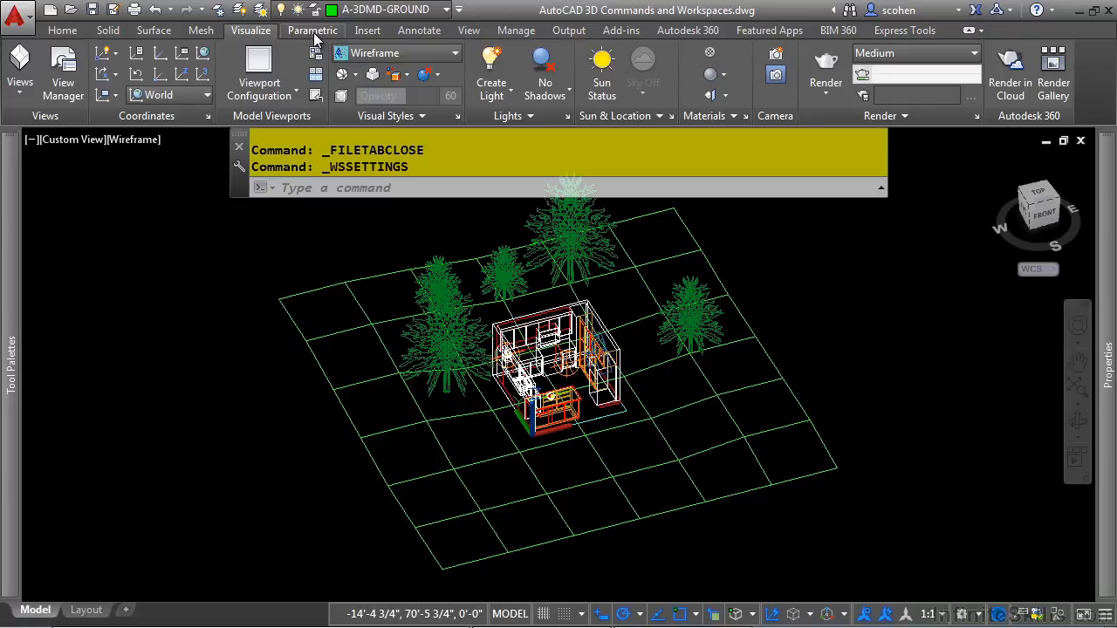
click(312, 30)
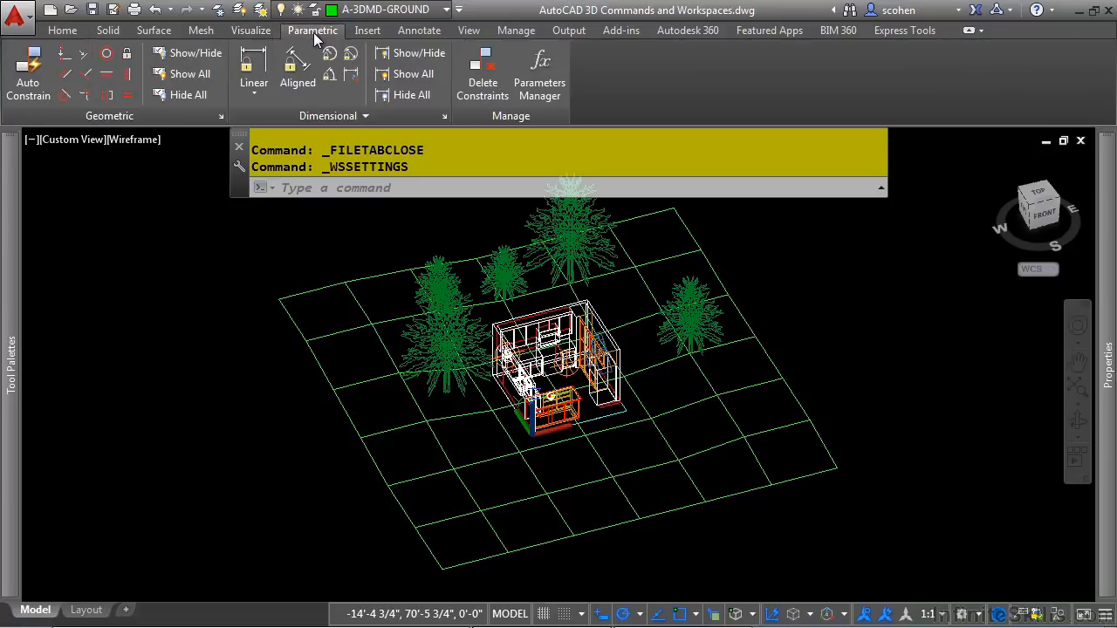
click(363, 31)
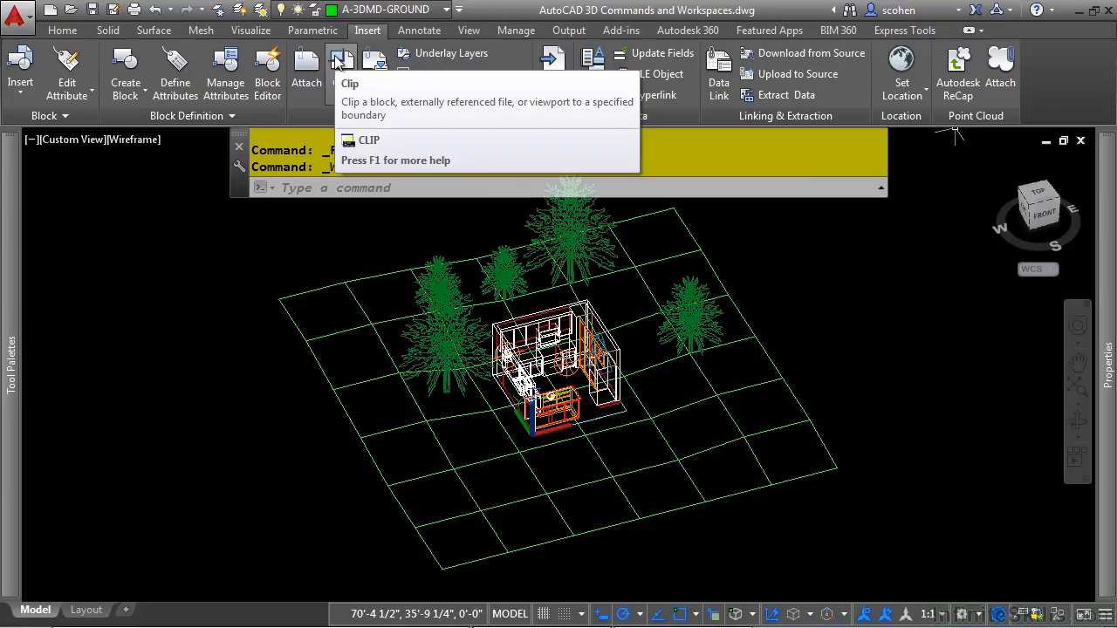
Step: Start the BOX command to create a 3D solid box
click(64, 32)
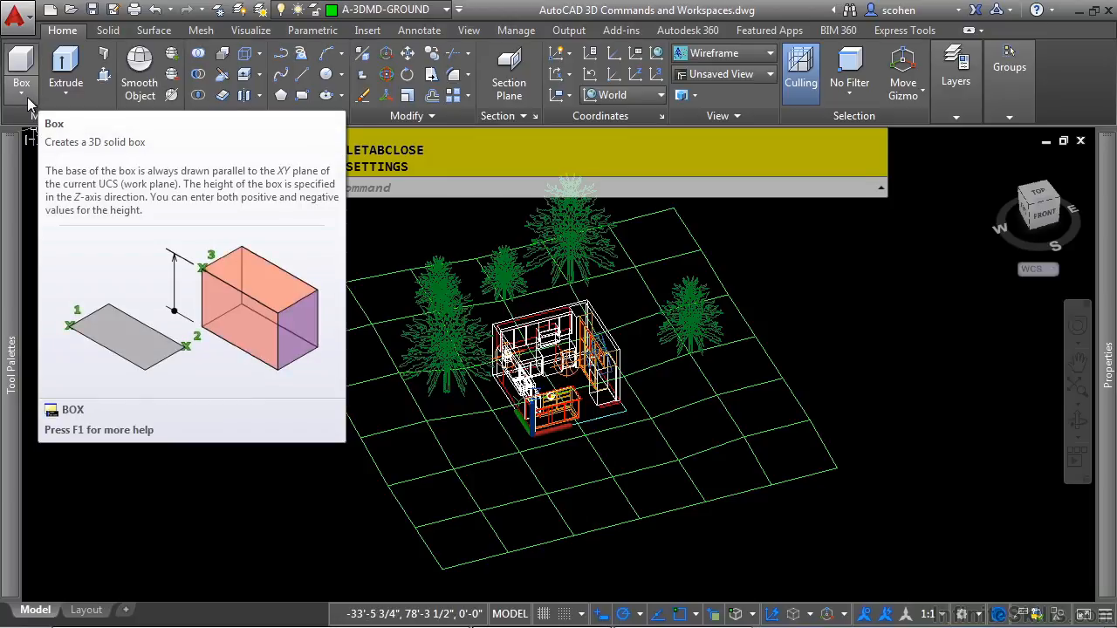
text(b)
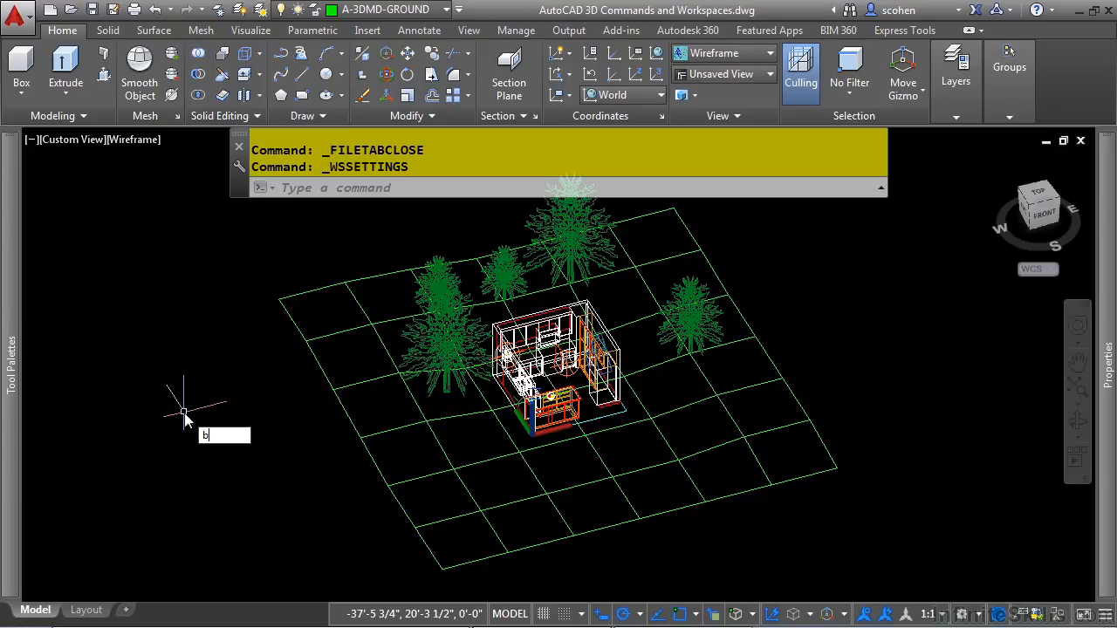
text(o)
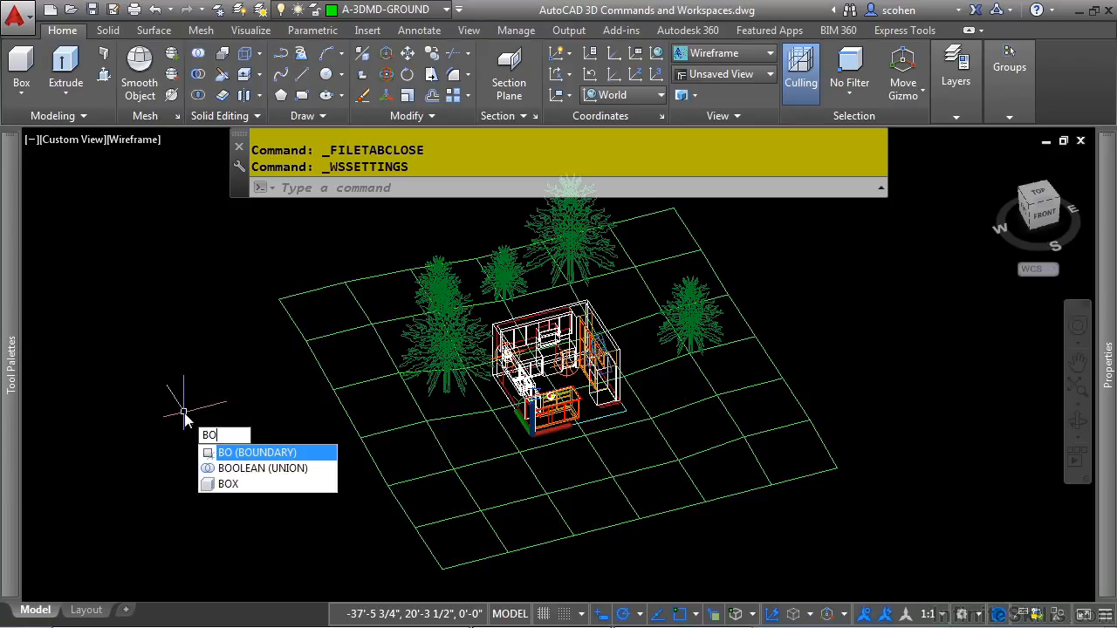
click(231, 484)
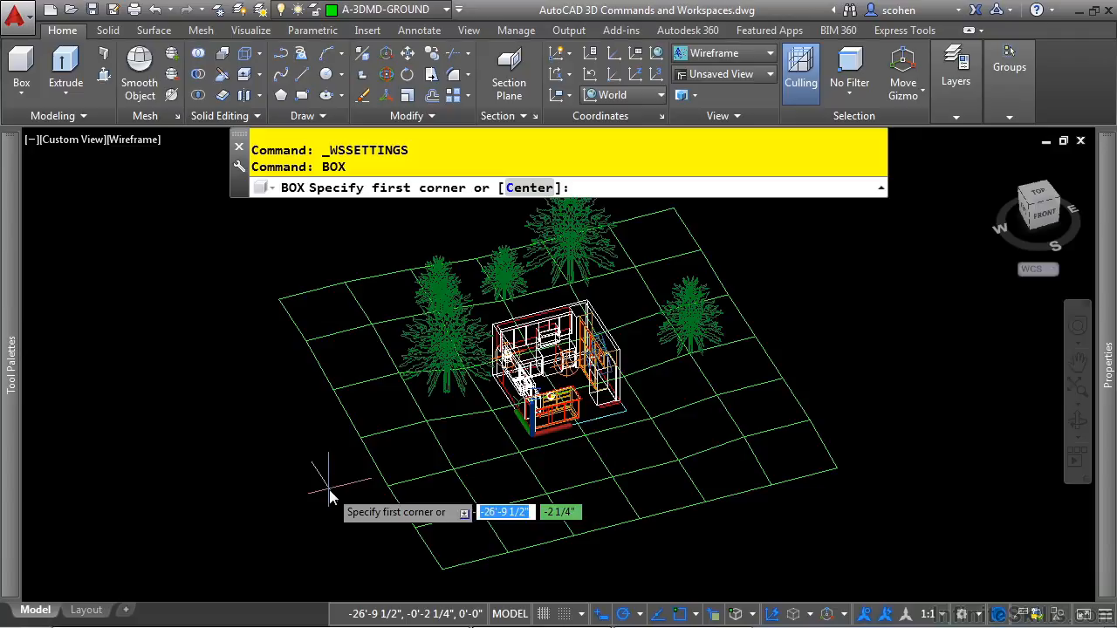